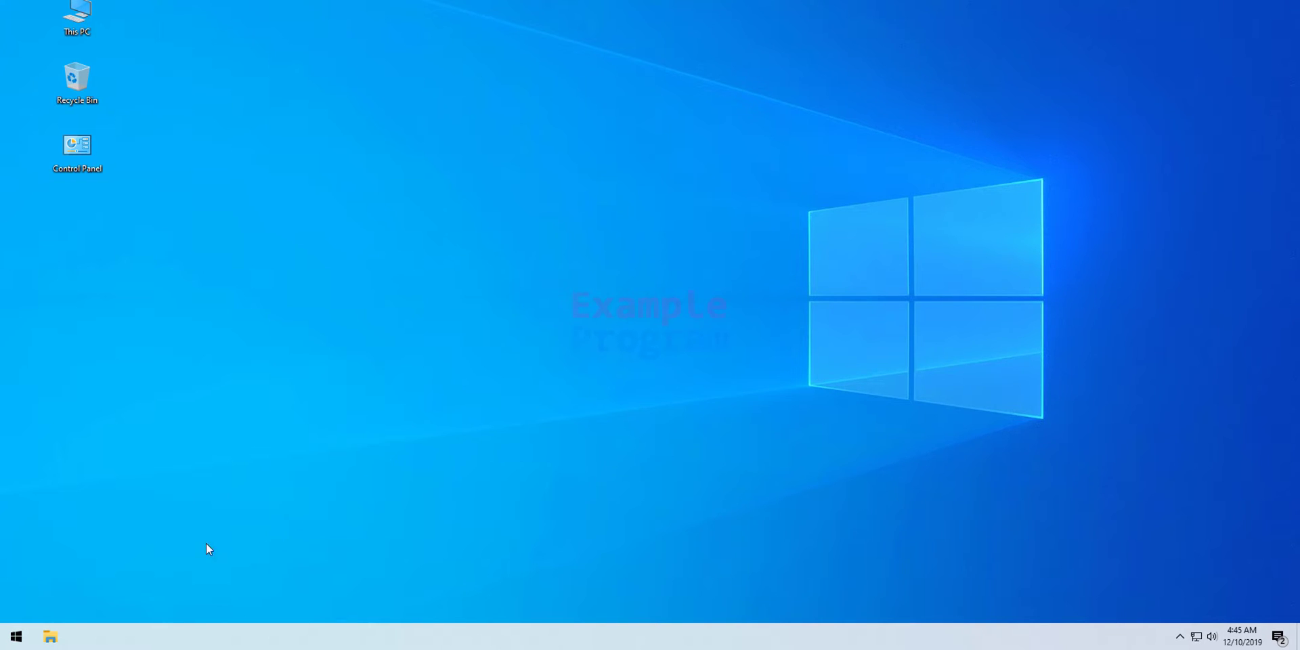
# - Search the Start menu for 'chrome' to find Google Chrome
pyautogui.click(15, 637)
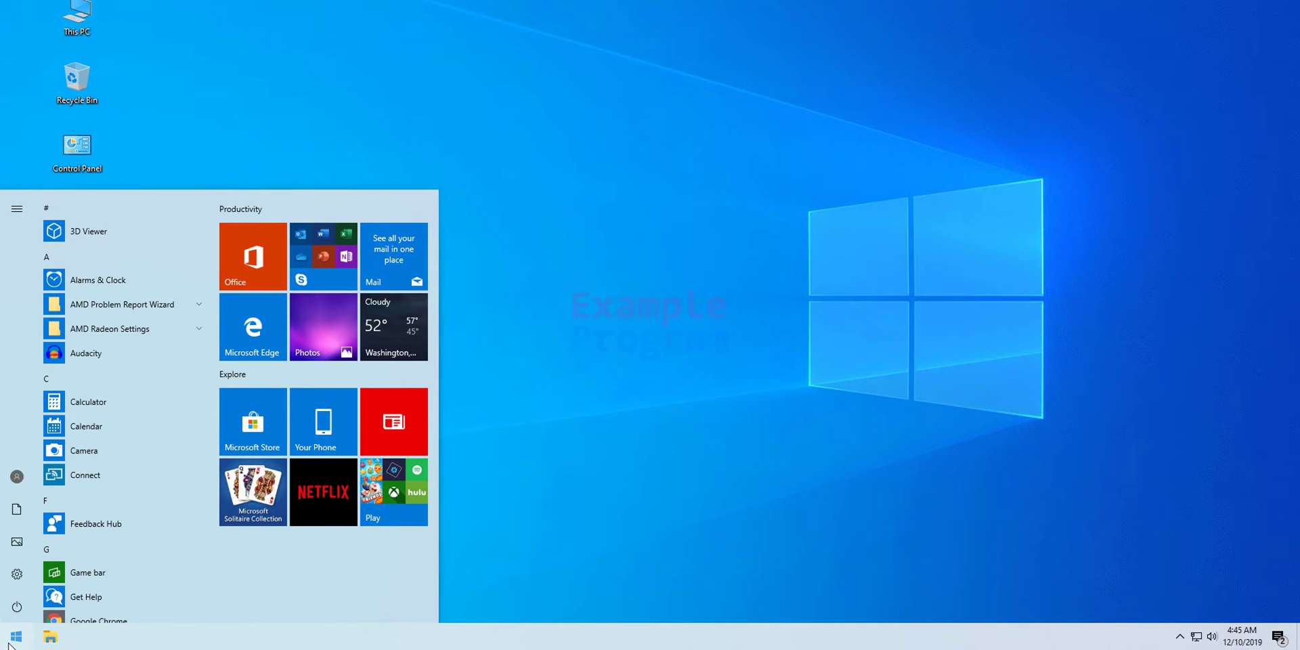
pyautogui.write('chrome')
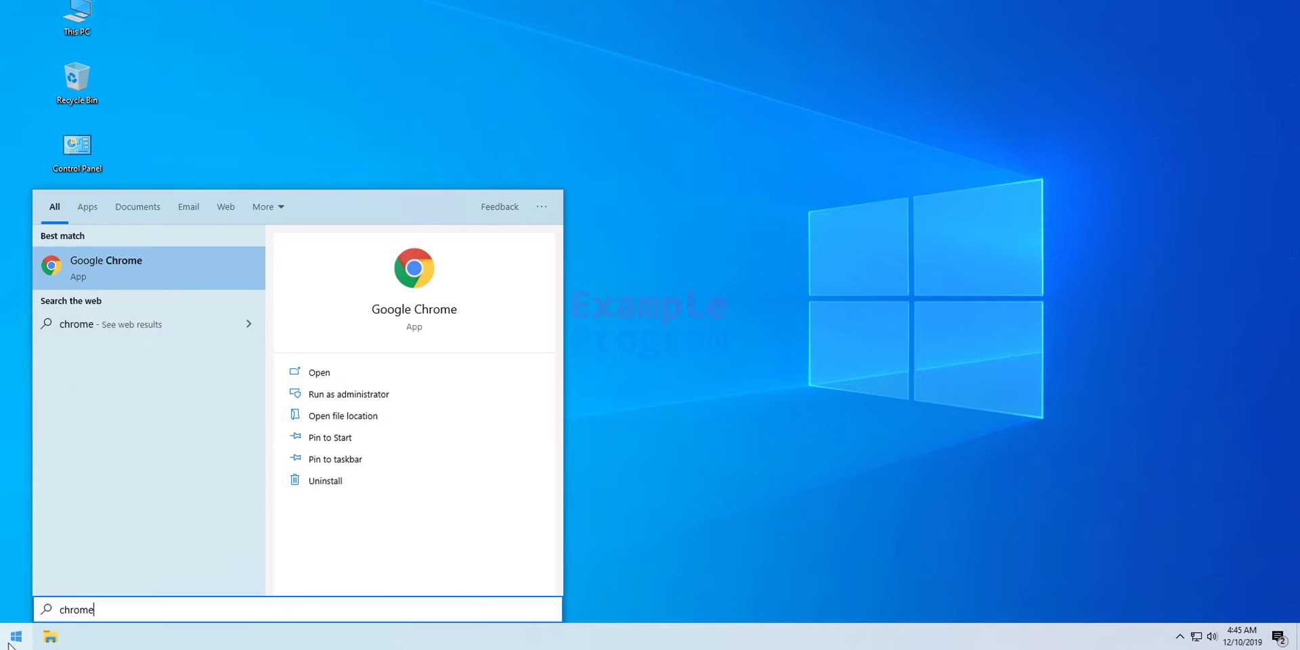
# - Launch Google Chrome and load python.org from the address bar
pyautogui.press('Return')
pyautogui.write('pyt')
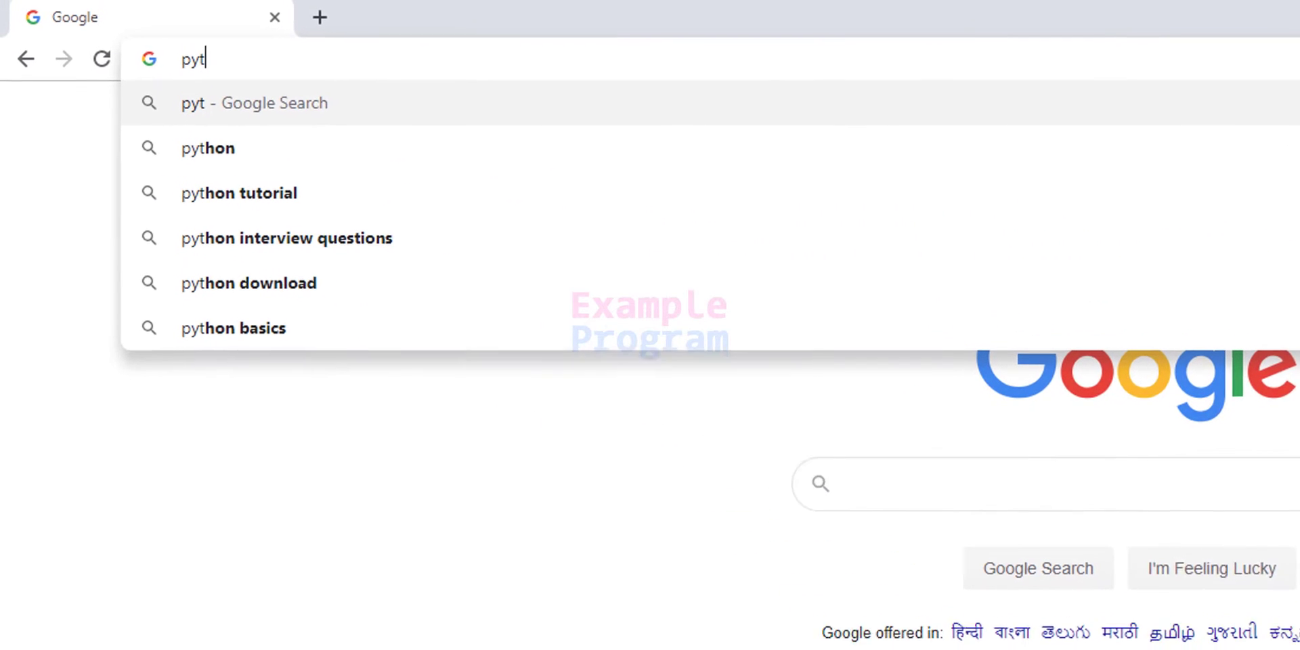
pyautogui.write('hon.org')
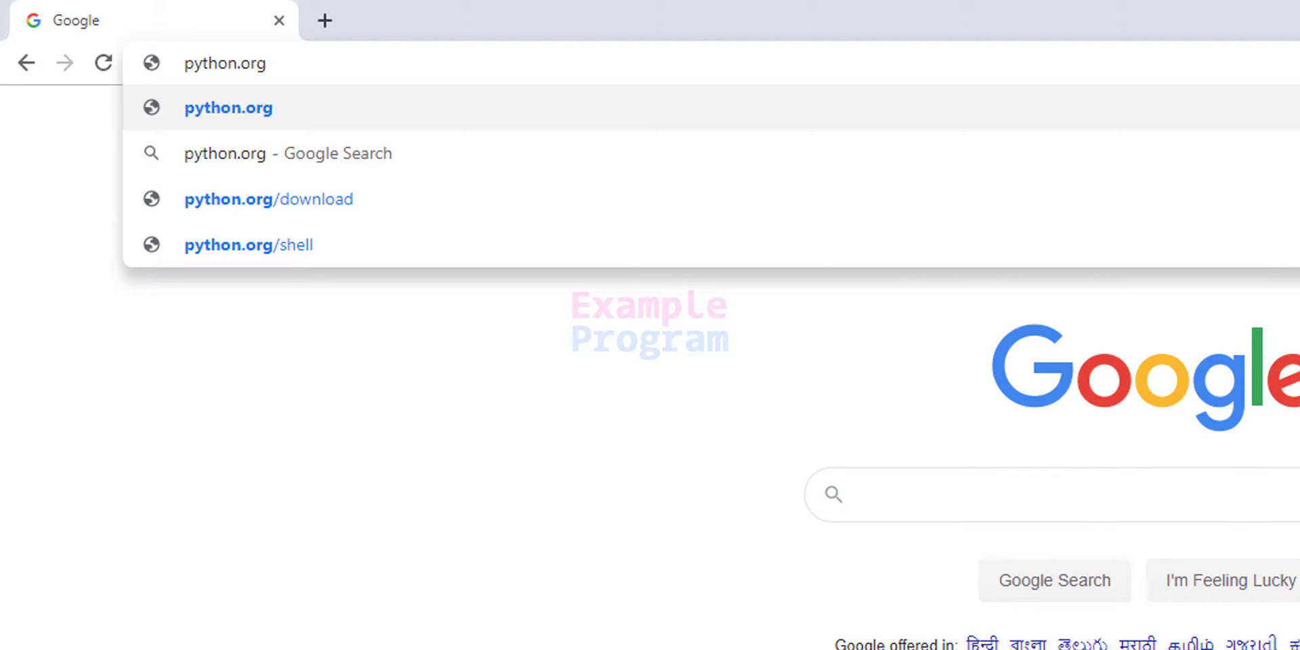
pyautogui.press('Return')
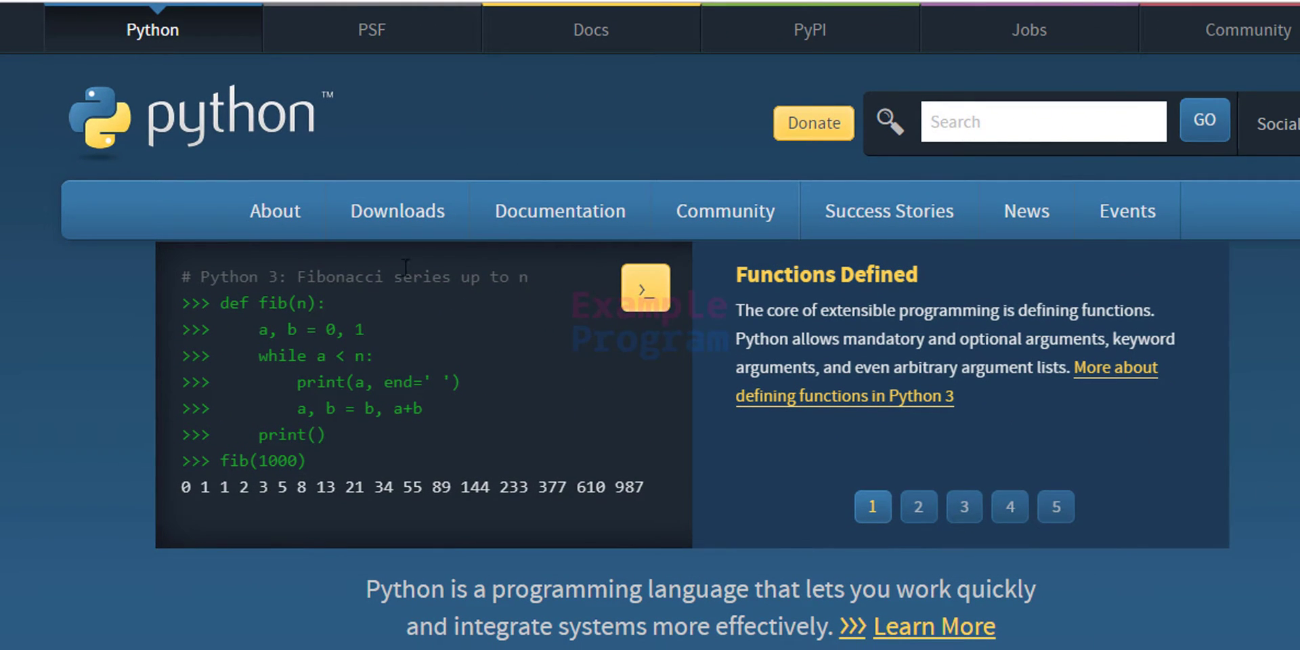
# - Go to the Windows downloads page from python.org's Downloads menu
pyautogui.moveTo(376, 239)
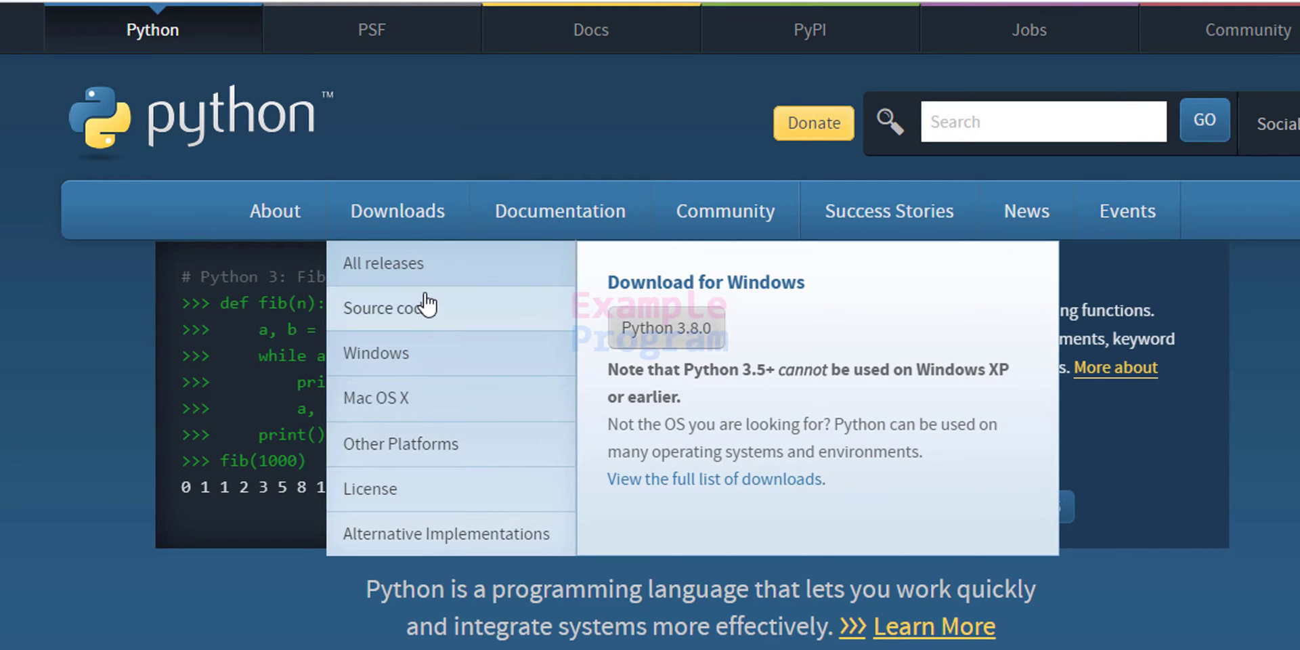
pyautogui.click(468, 364)
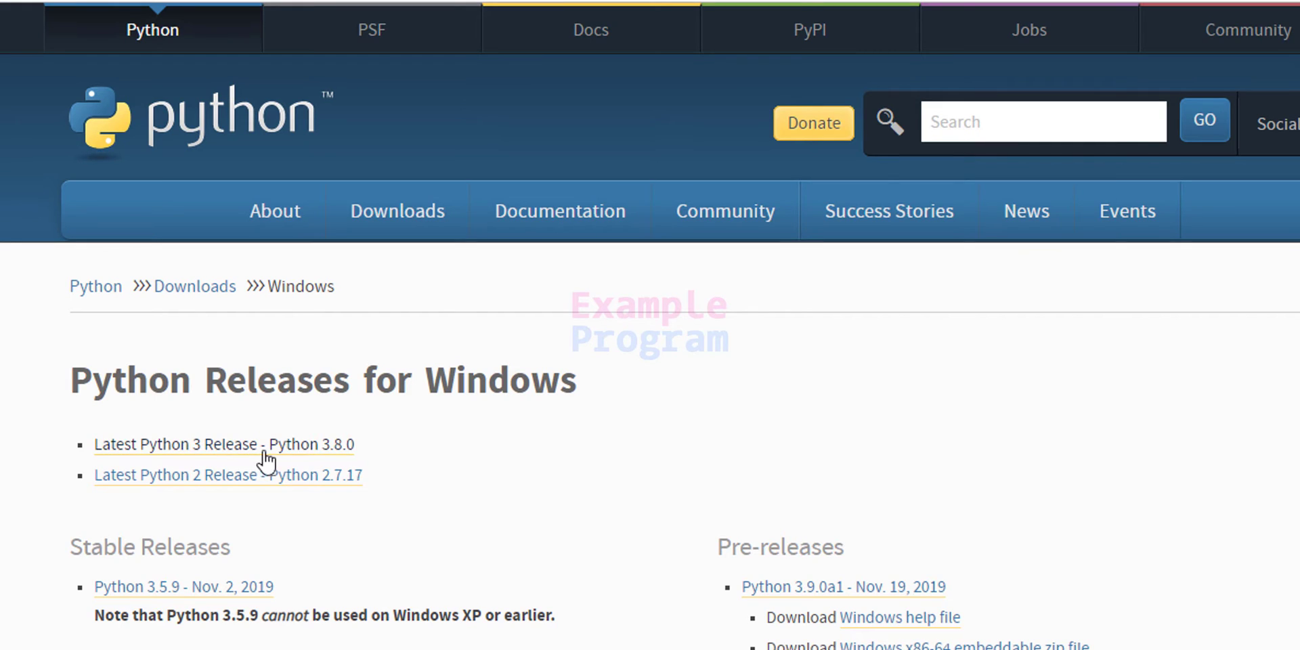
# - Download python-3.8.0-amd64.exe, the Windows x86-64 executable installer, from the Python 3.8.0 release page
pyautogui.click(340, 449)
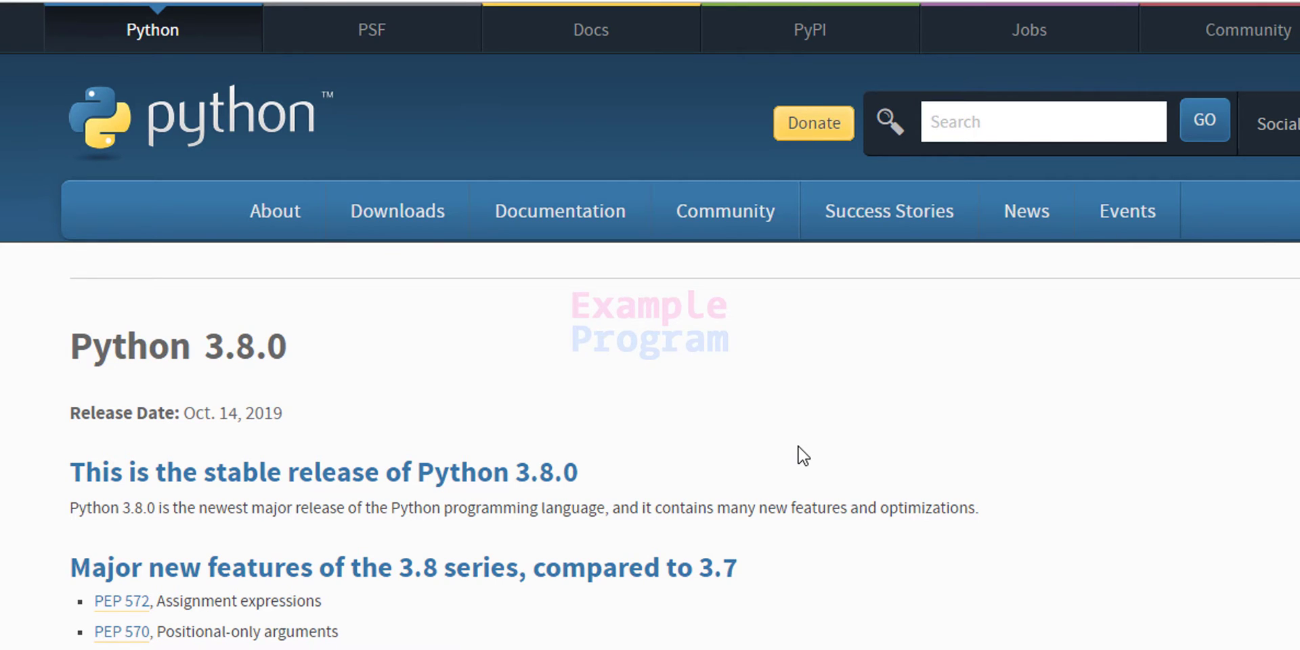
pyautogui.scroll(-15, 803, 455)
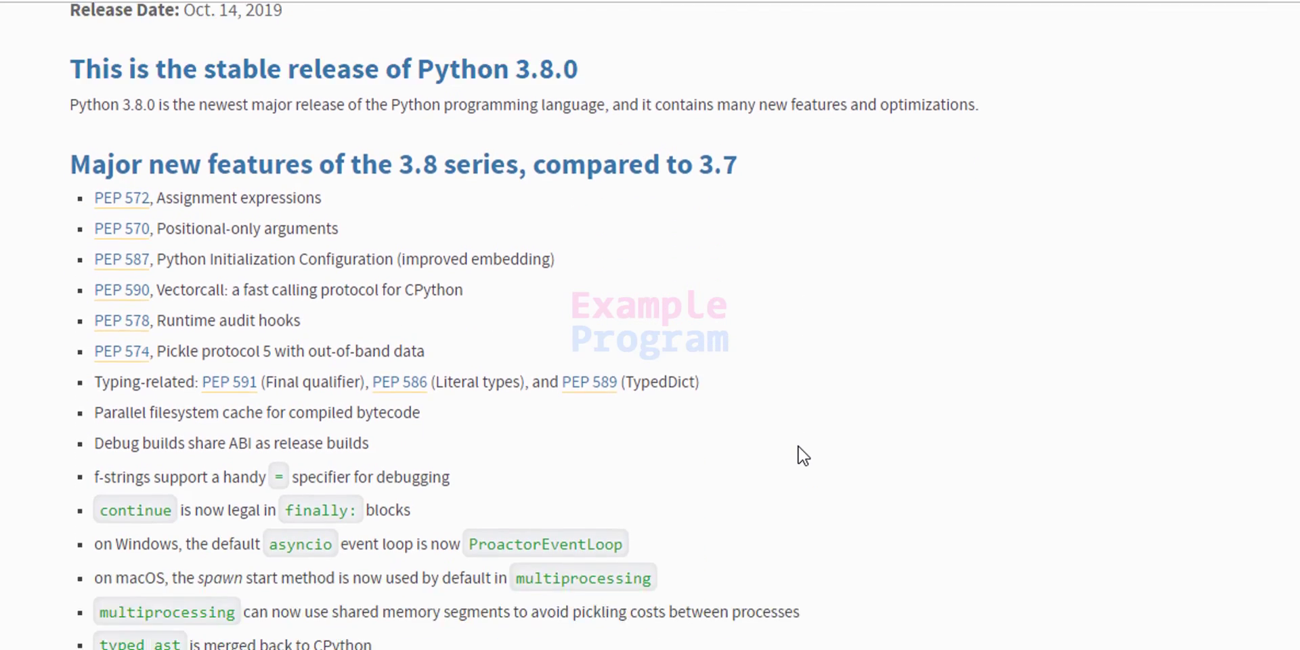
pyautogui.scroll(-7, 802, 455)
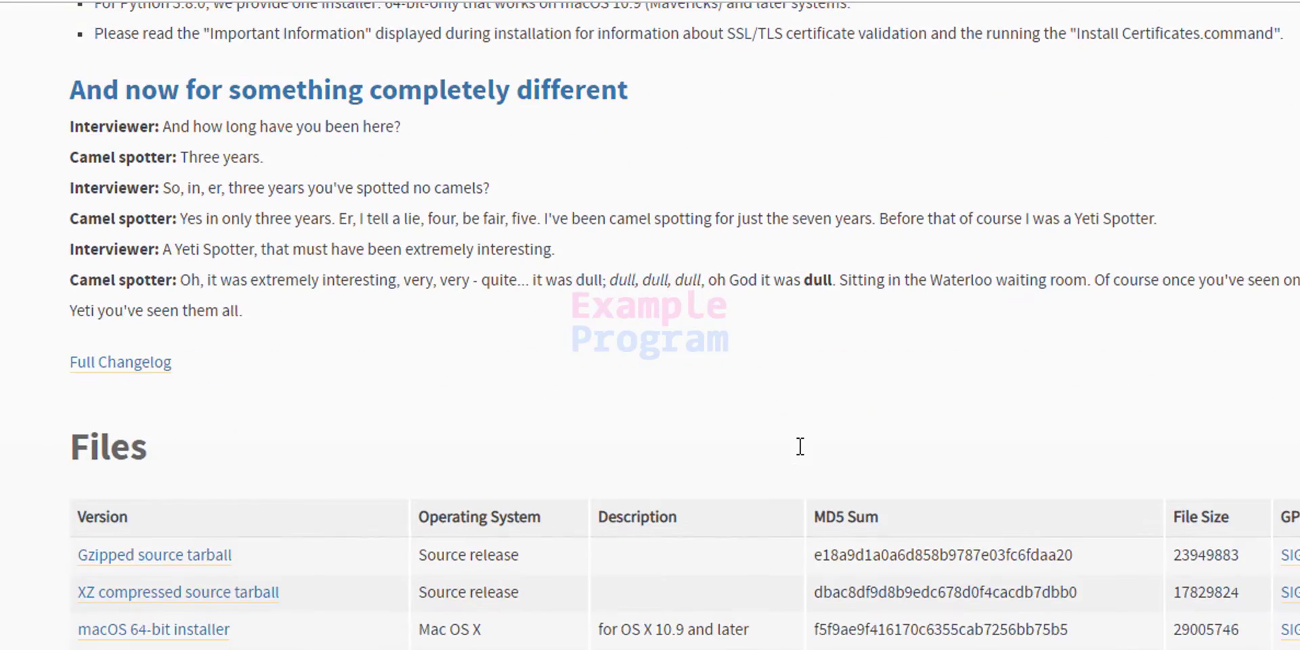
pyautogui.scroll(-6, 801, 446)
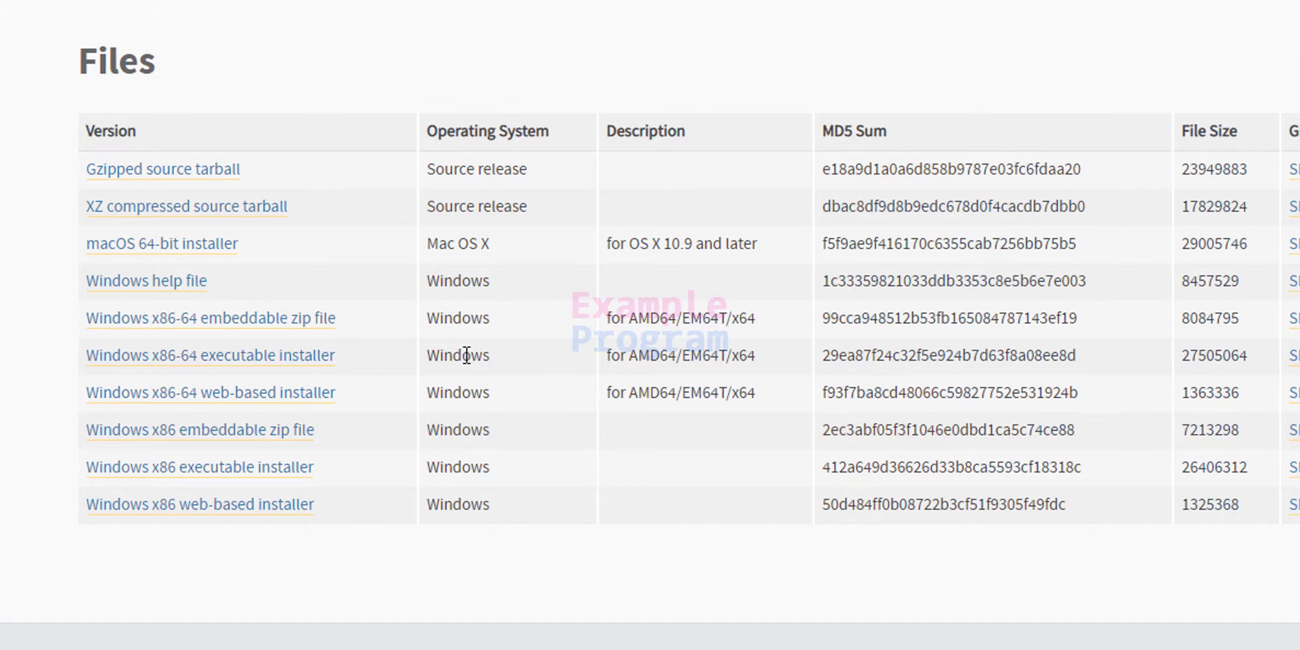
pyautogui.click(301, 364)
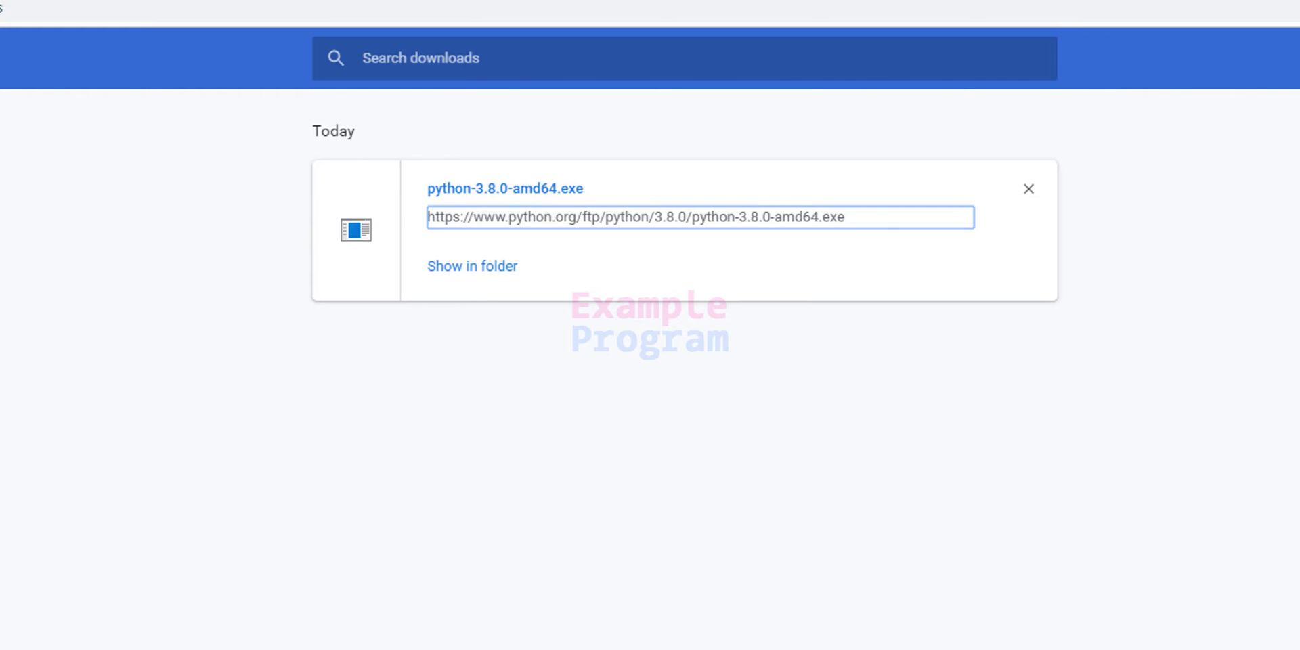
# - Show the downloaded python-3.8.0-amd64.exe in its folder
pyautogui.click(488, 272)
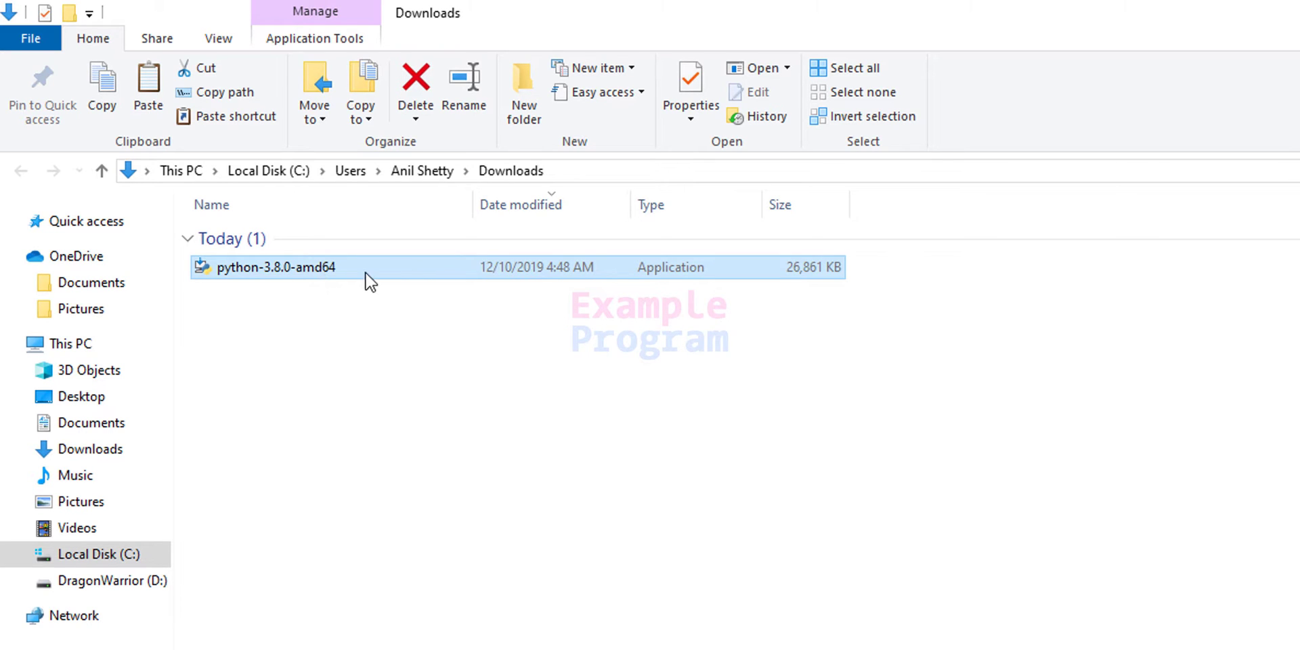
# - Run python-3.8.0-amd64 from the Downloads folder
pyautogui.moveTo(368, 280)
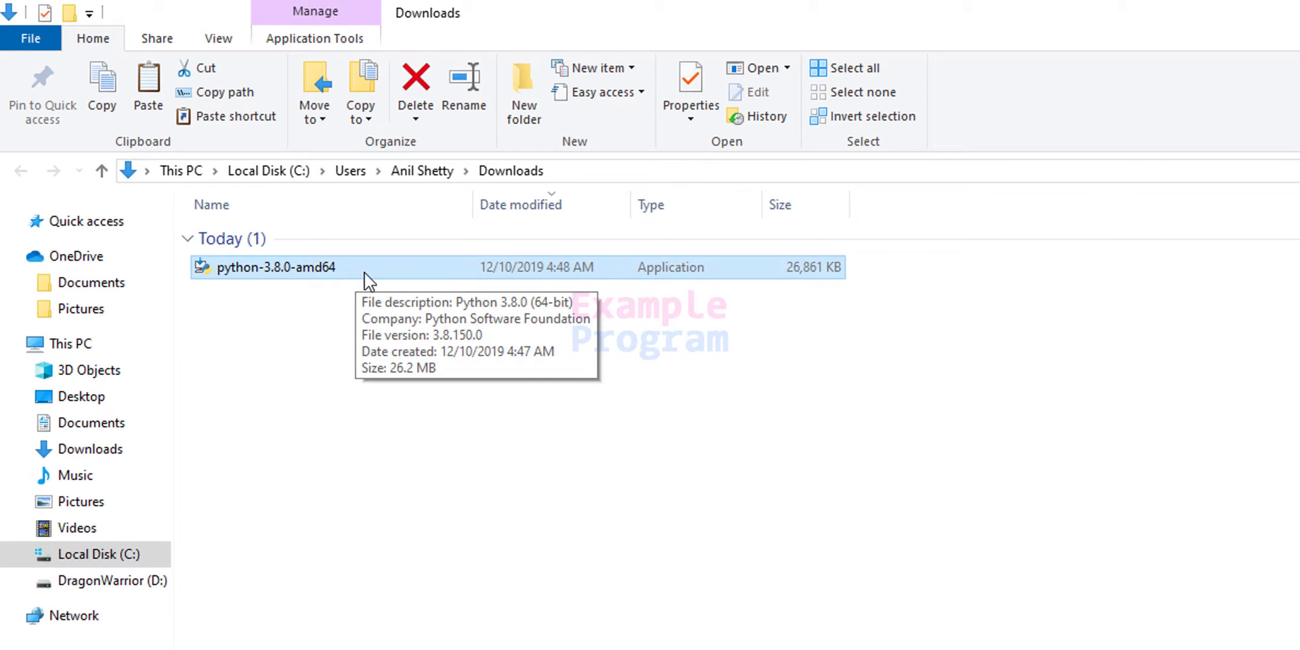
pyautogui.doubleClick(364, 272)
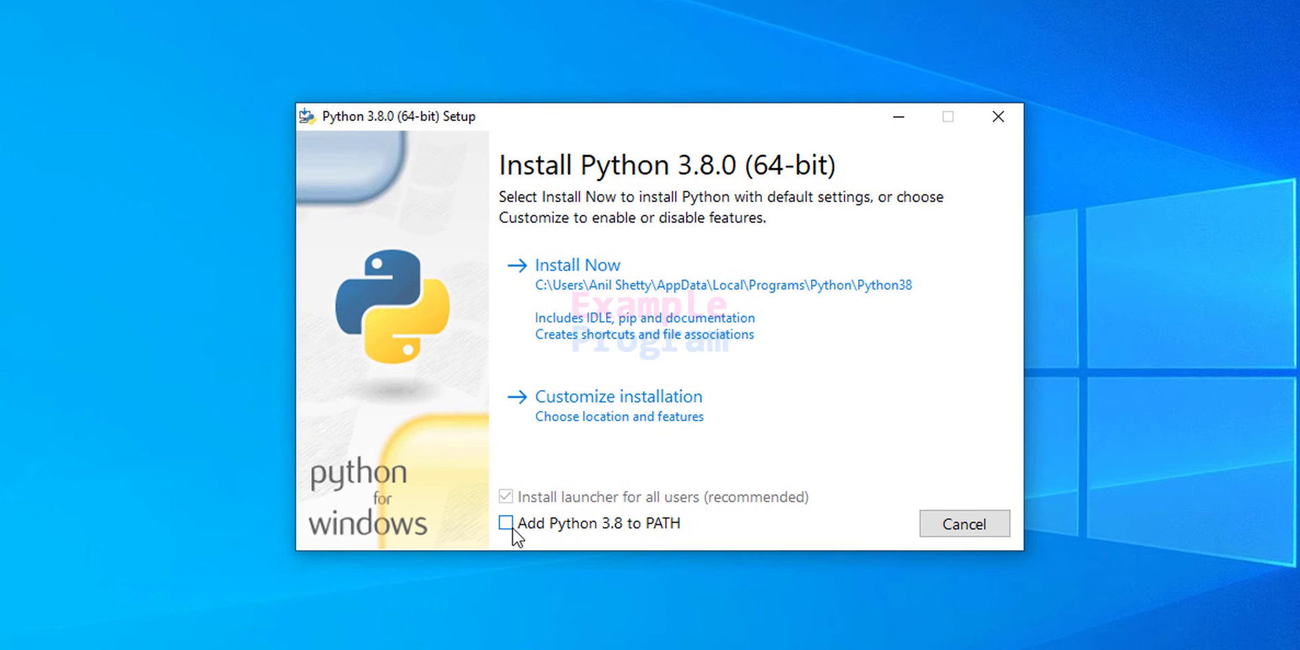
# - Enable Add Python 3.8 to PATH and run Install Now until setup succeeds
pyautogui.click(512, 531)
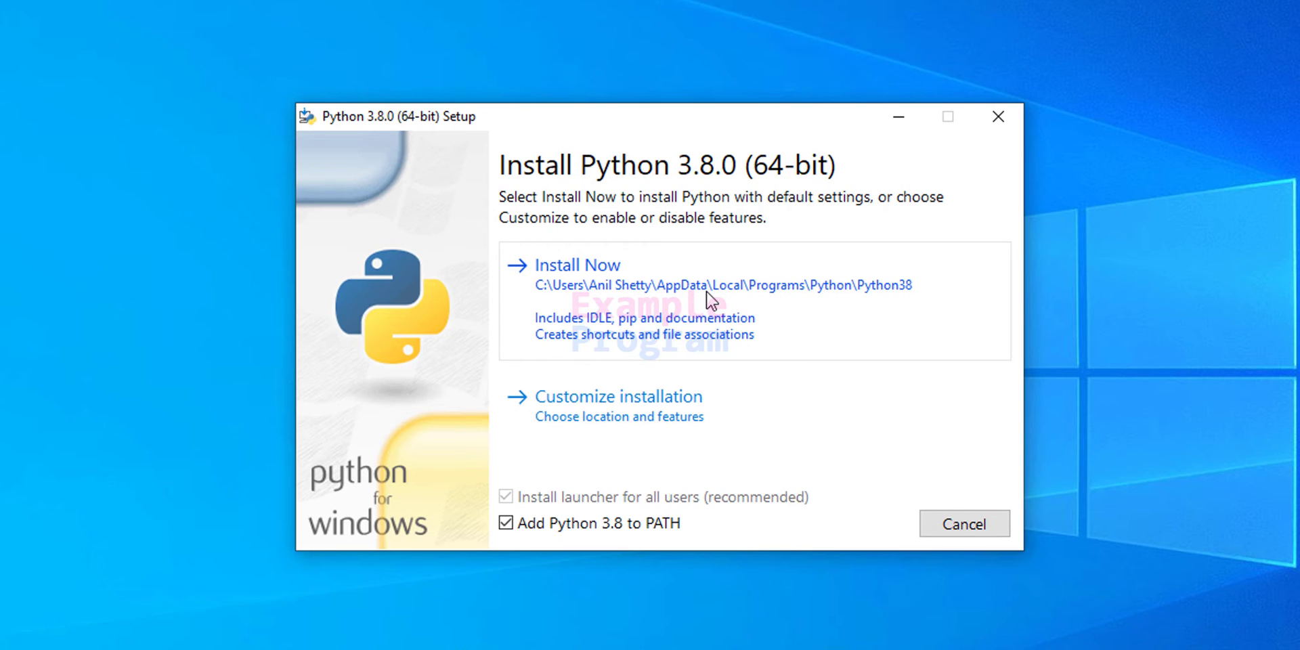
pyautogui.click(772, 317)
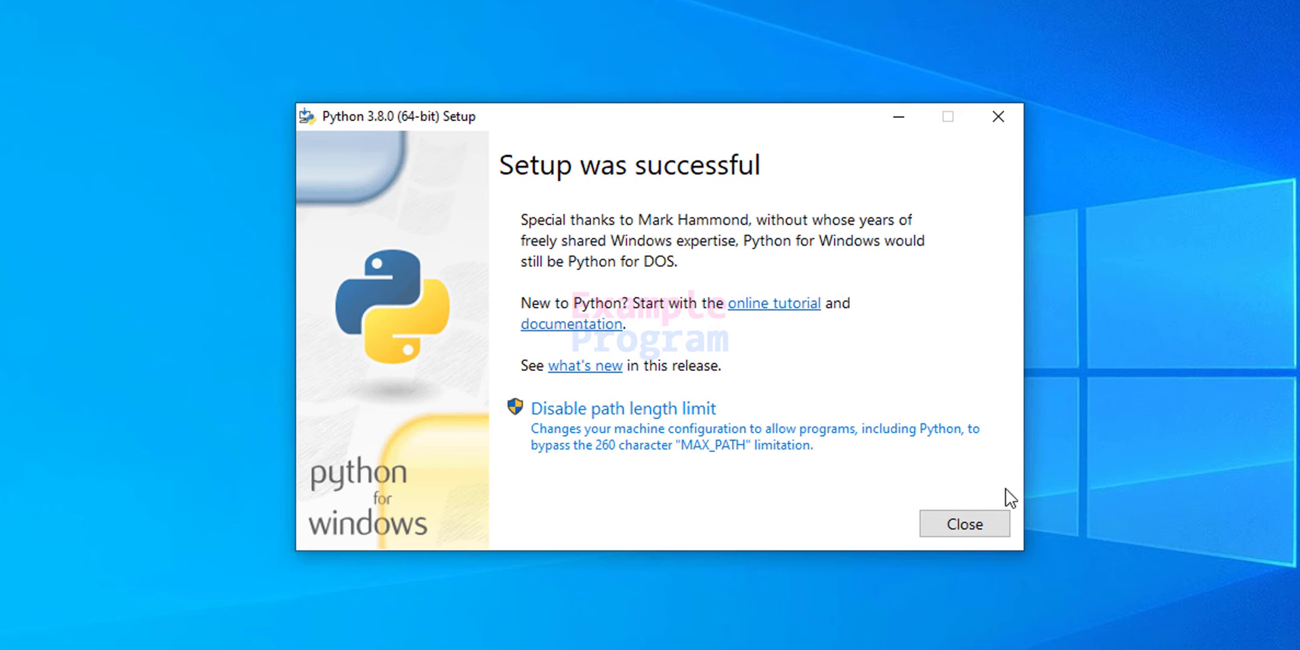
# - Close the installer and launch IDLE (Python 3.8 64-bit) from a Start search for 'python'
pyautogui.click(984, 528)
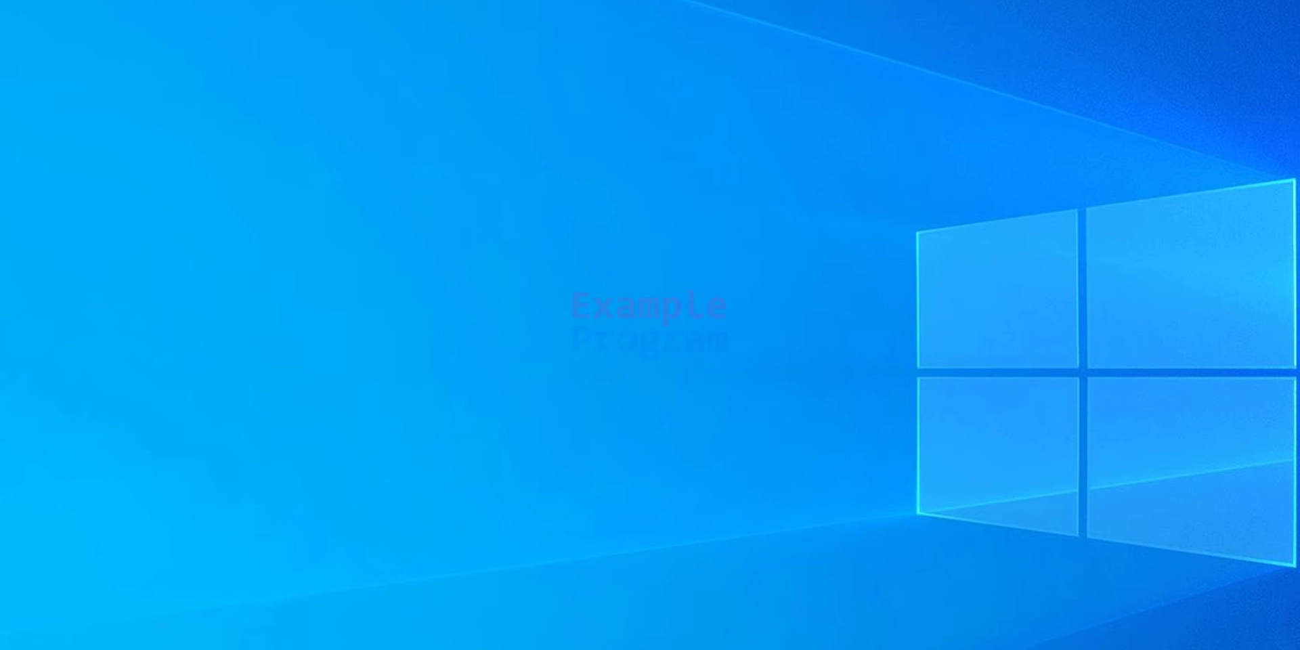
pyautogui.click(23, 627)
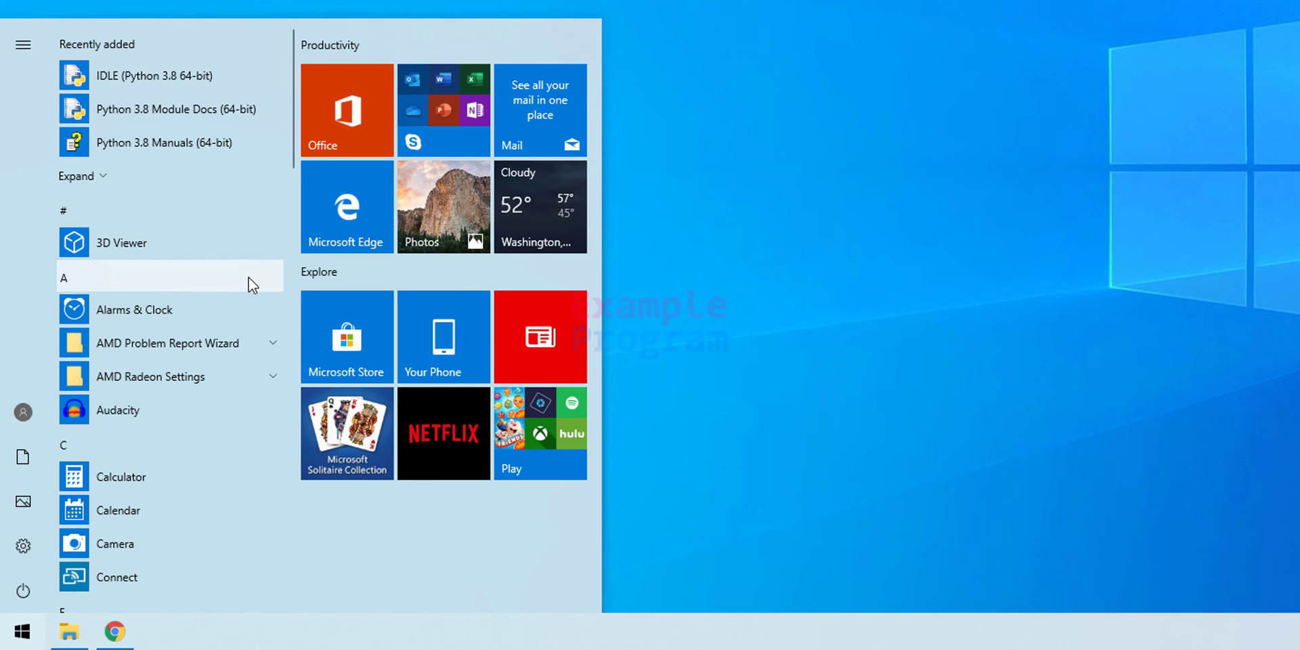
pyautogui.press('super')
pyautogui.press('super')
pyautogui.write('python')
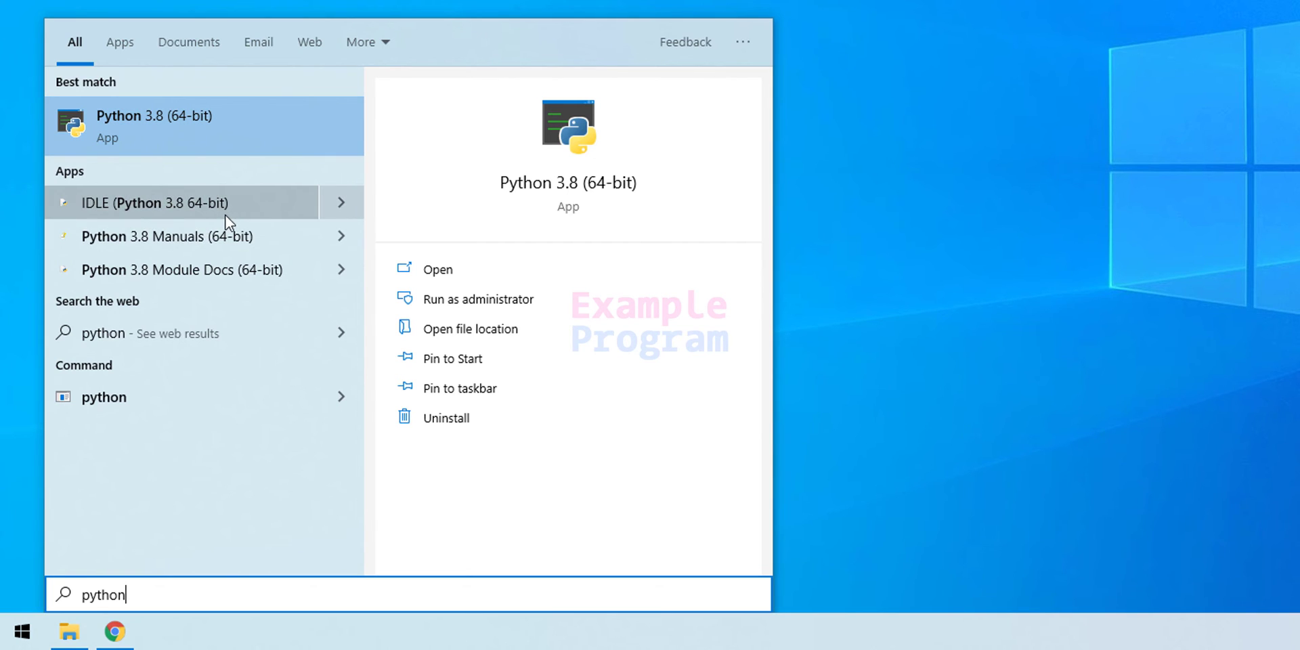
pyautogui.click(269, 217)
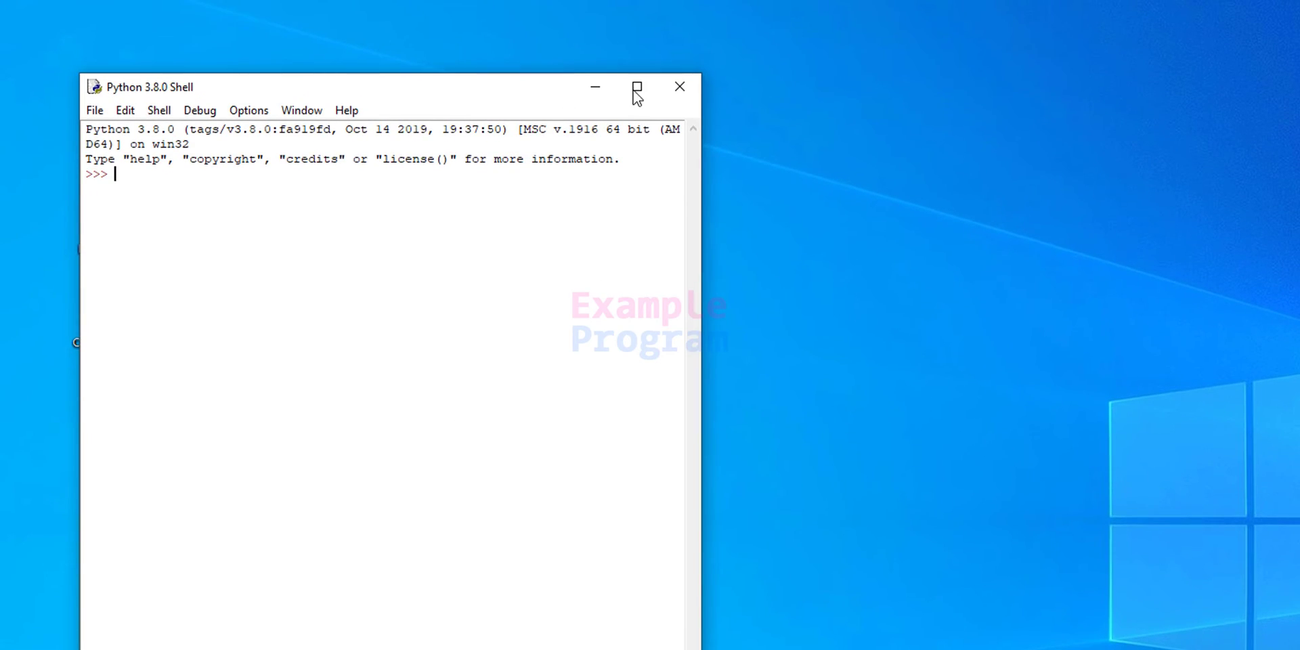
# - Maximize the IDLE shell and run print("Hello") at the prompt
pyautogui.click(636, 90)
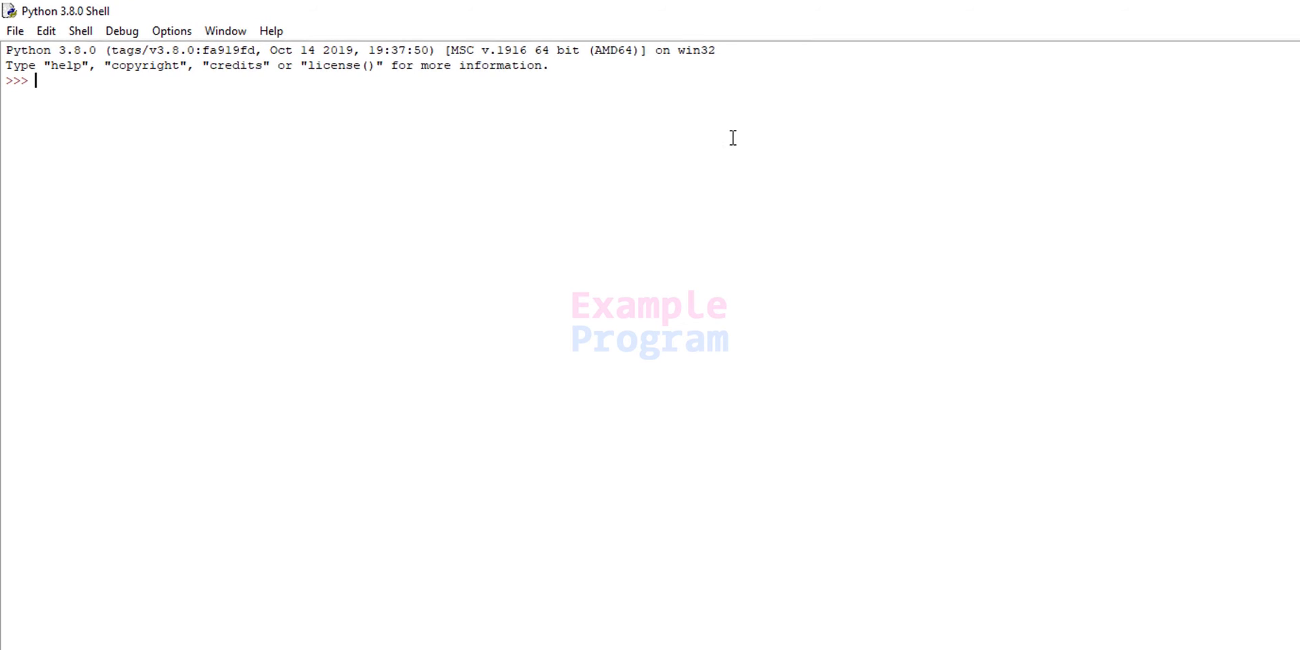
pyautogui.write('print()')
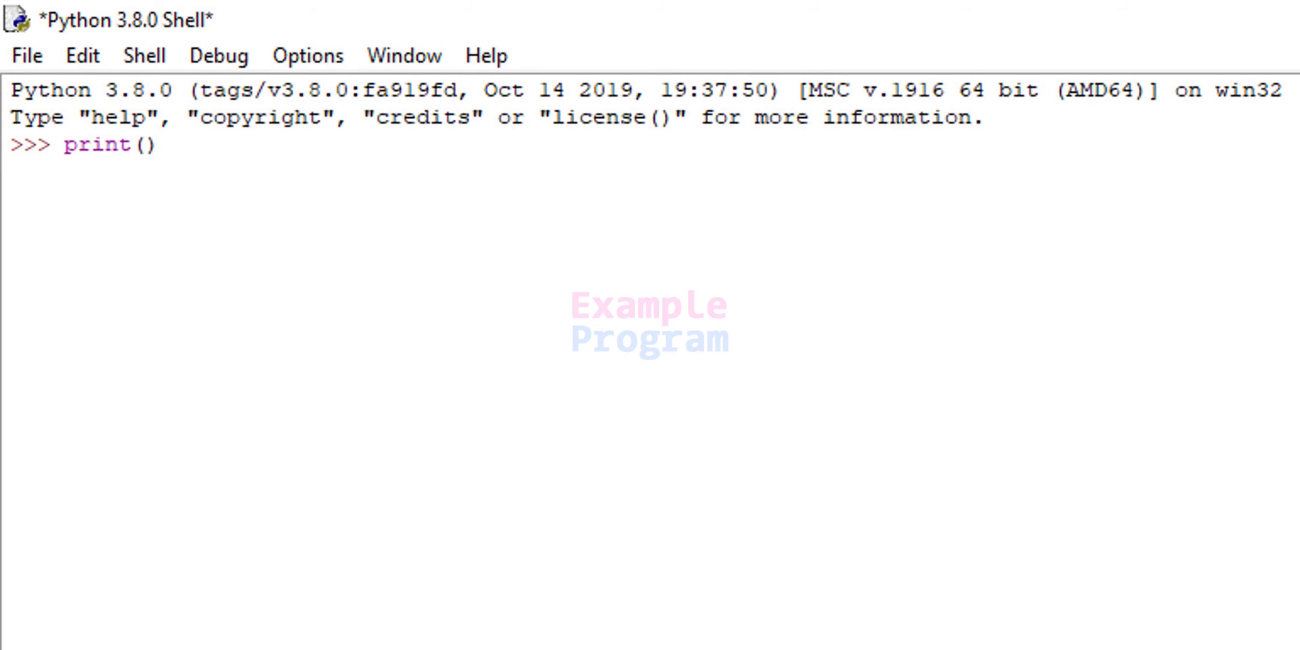
pyautogui.press('Left')
pyautogui.write('"Hello"')
pyautogui.press('Return')
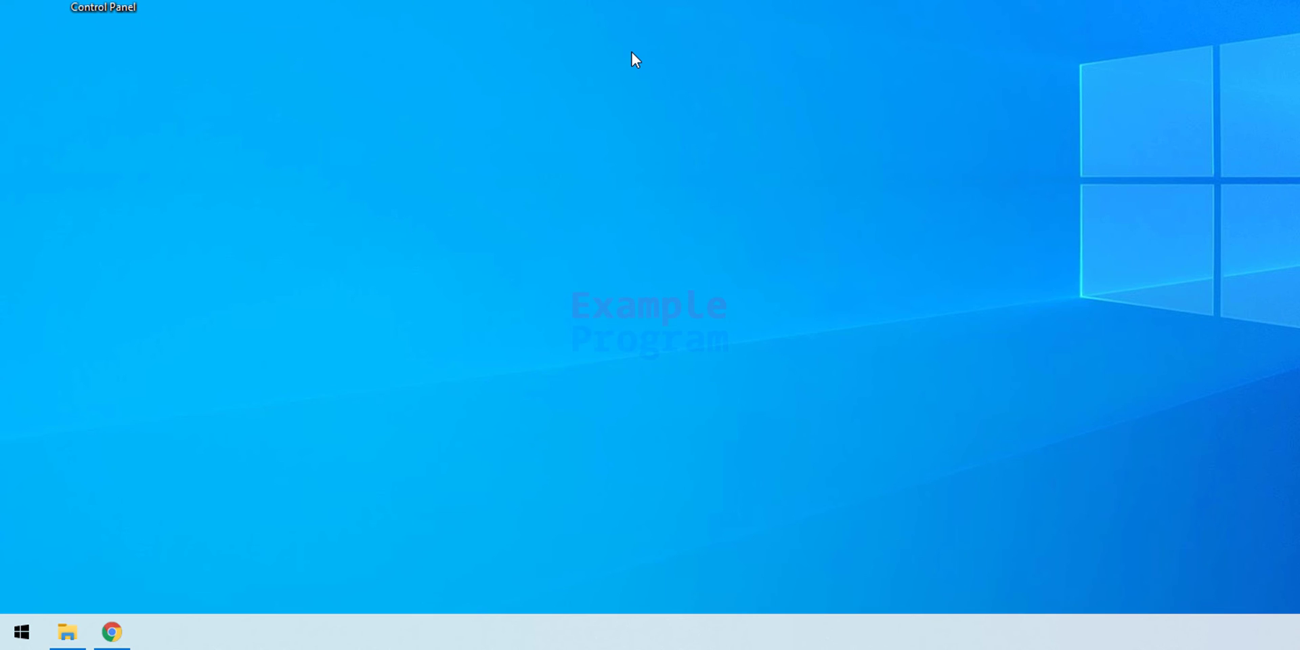
# - Open Command Prompt with Win+R cmd and run py -3 --version
pyautogui.press('super+r')
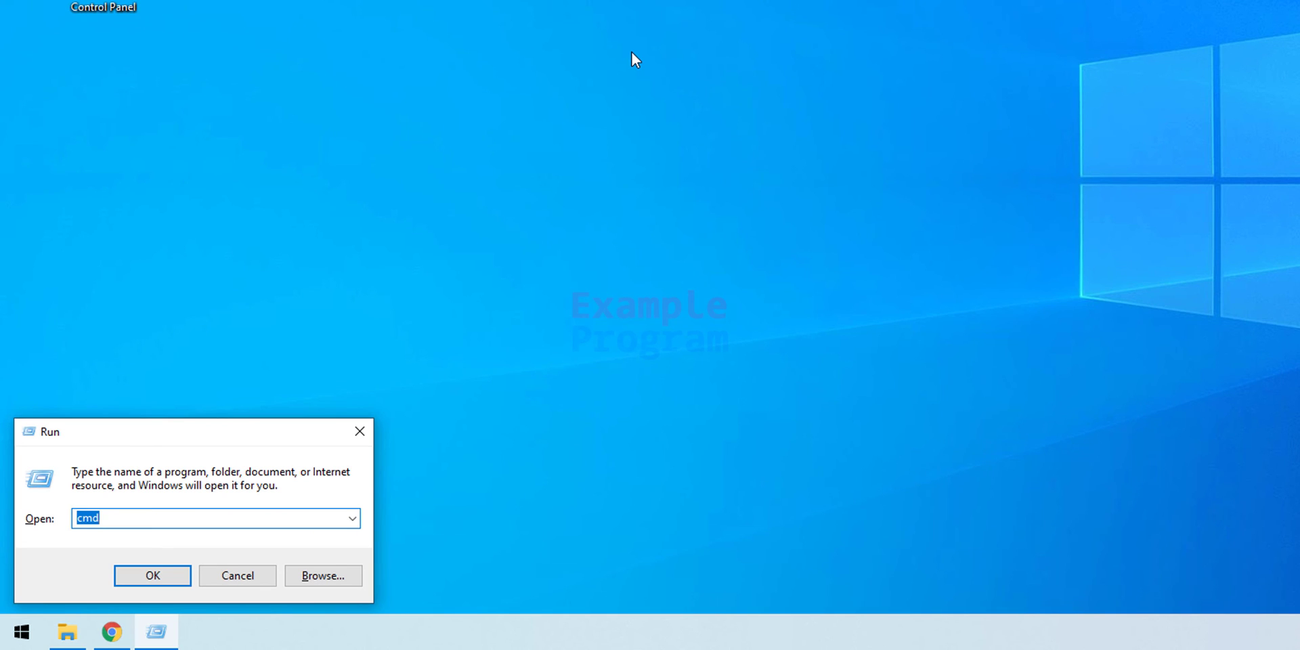
pyautogui.press('Return')
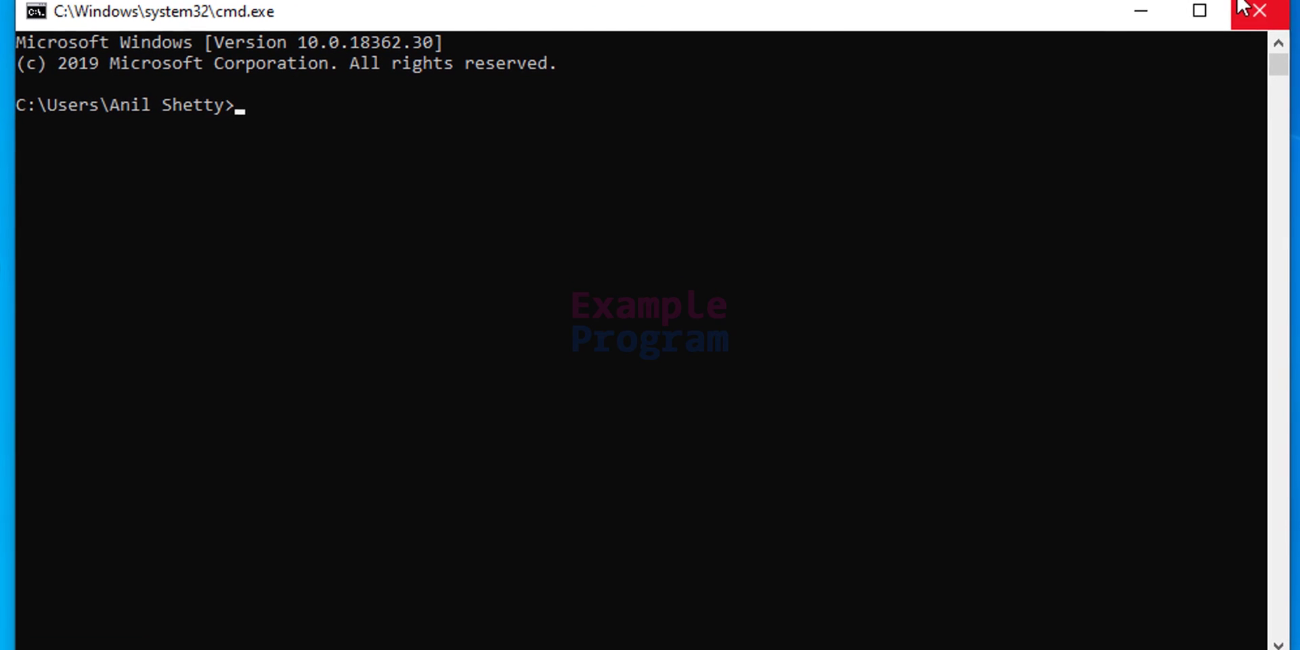
pyautogui.write('py')
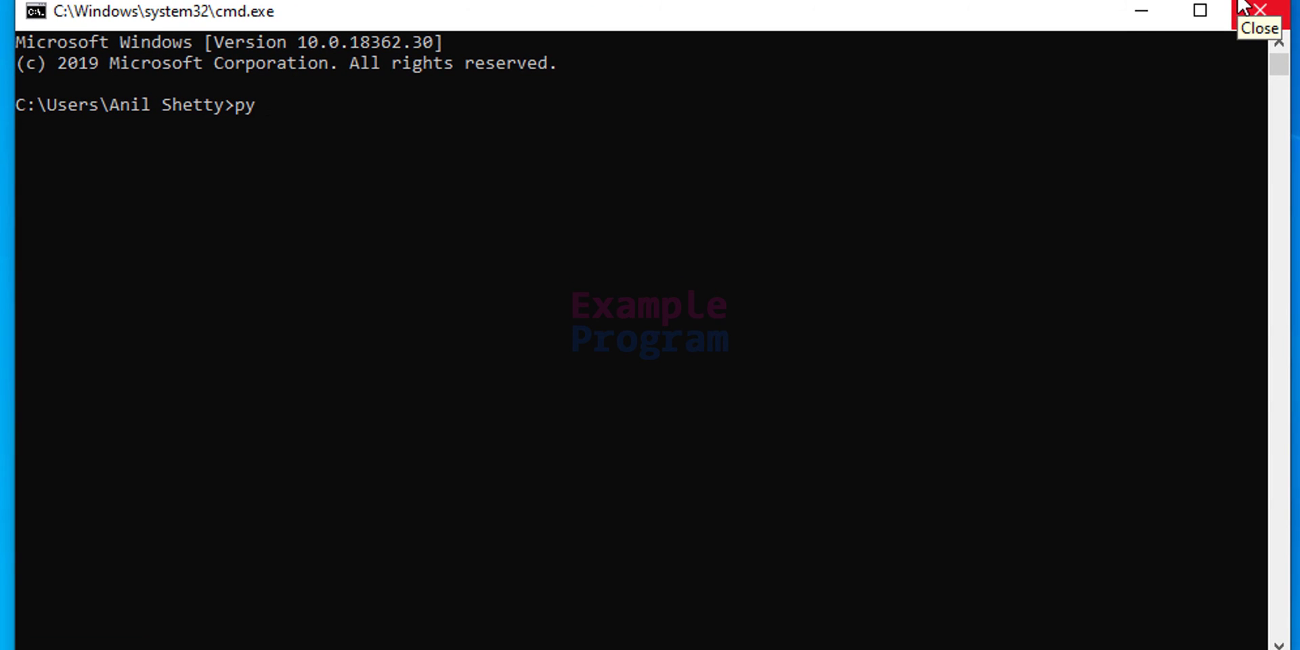
pyautogui.write(' -3 --version')
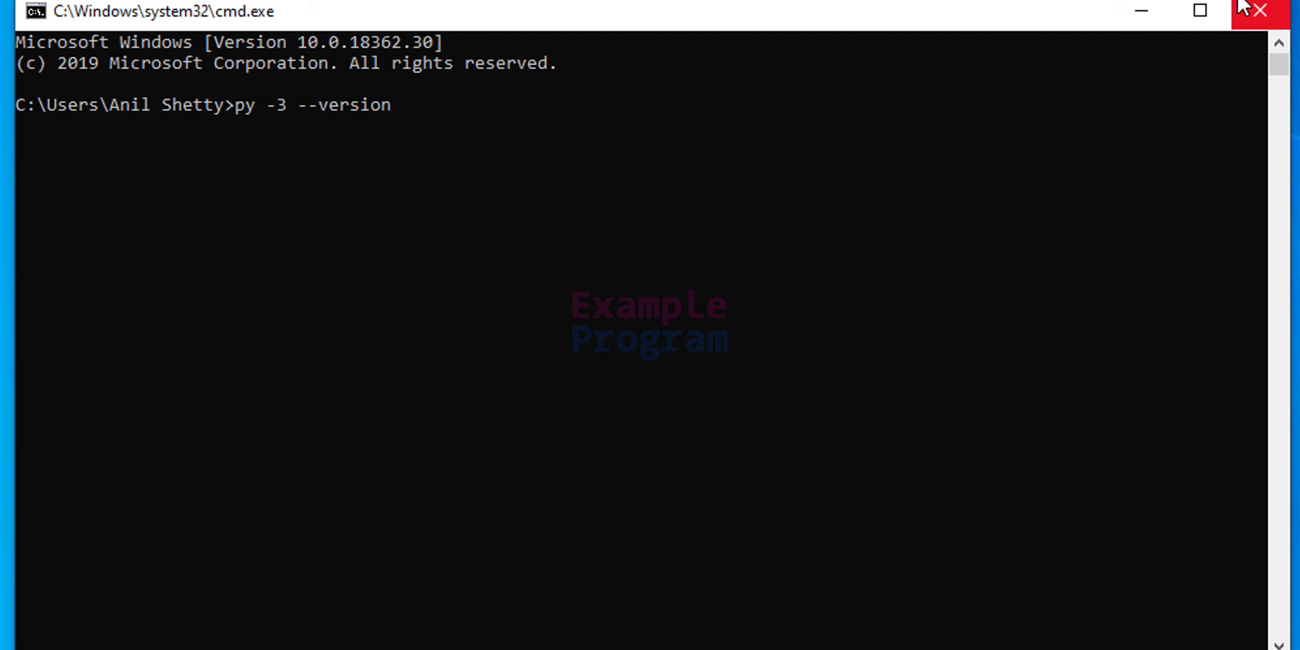
pyautogui.press('Return')
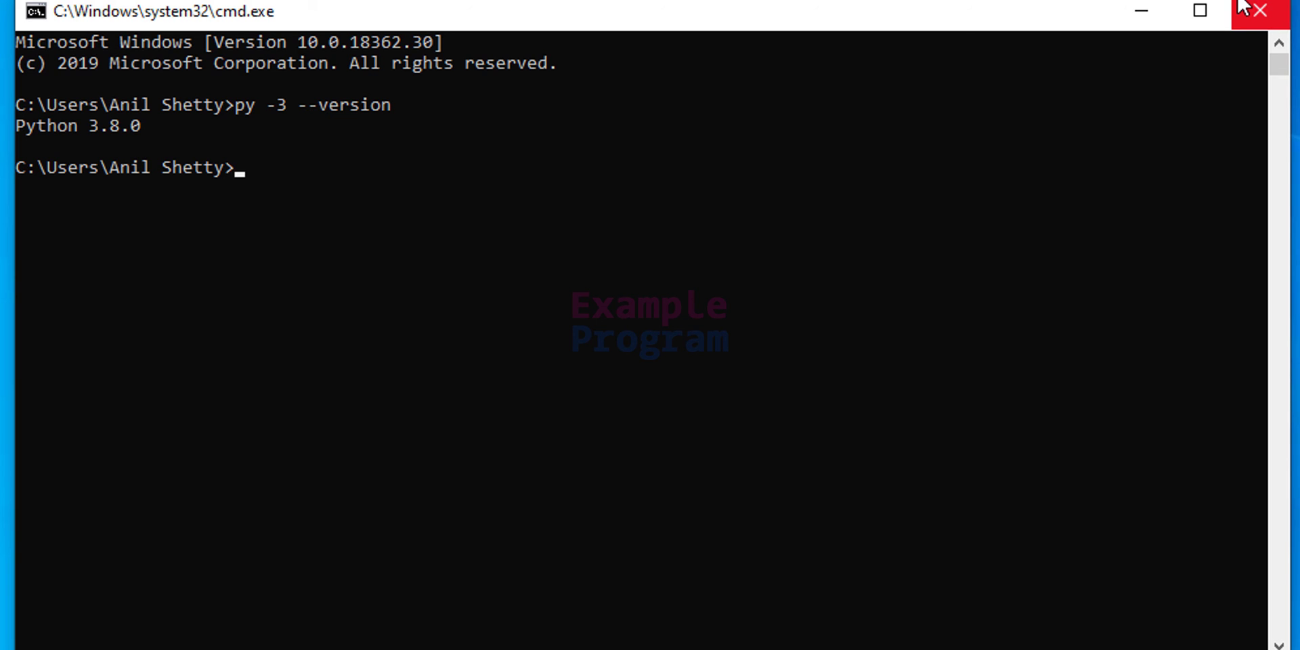